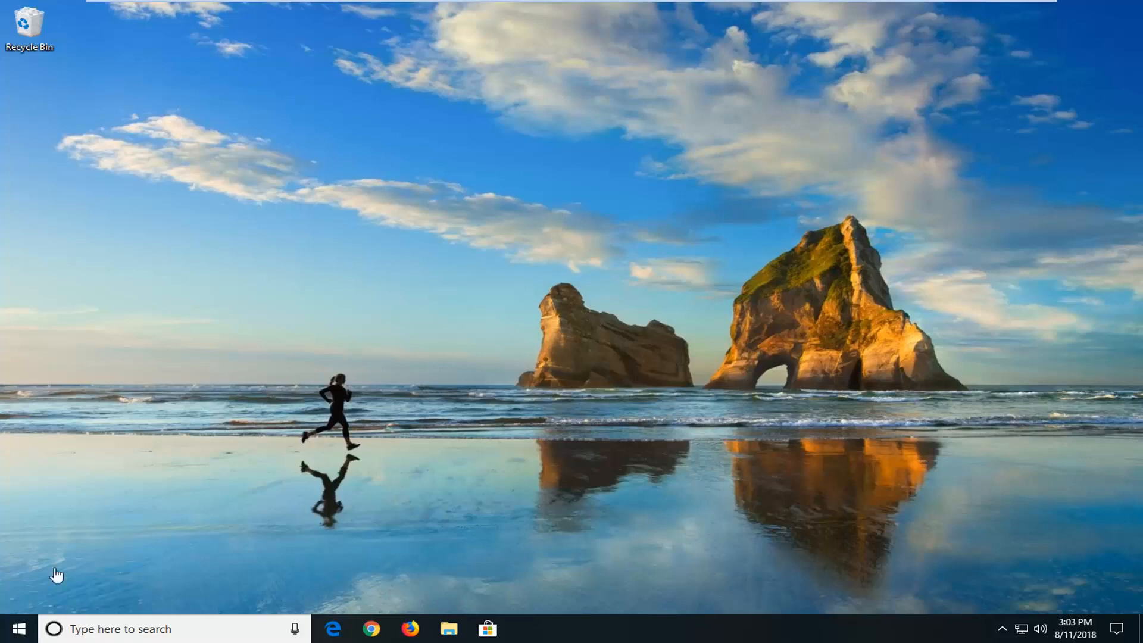
# - Launch Command Prompt as administrator from Start search and approve the UAC prompt
pyautogui.click(18, 631)
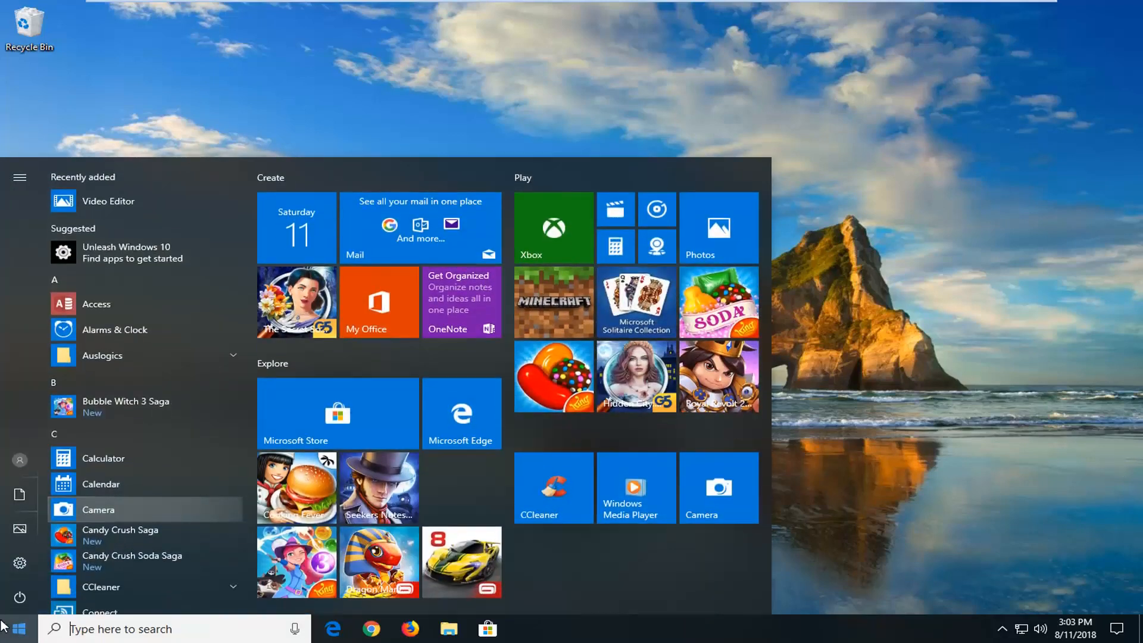
pyautogui.write('cmd')
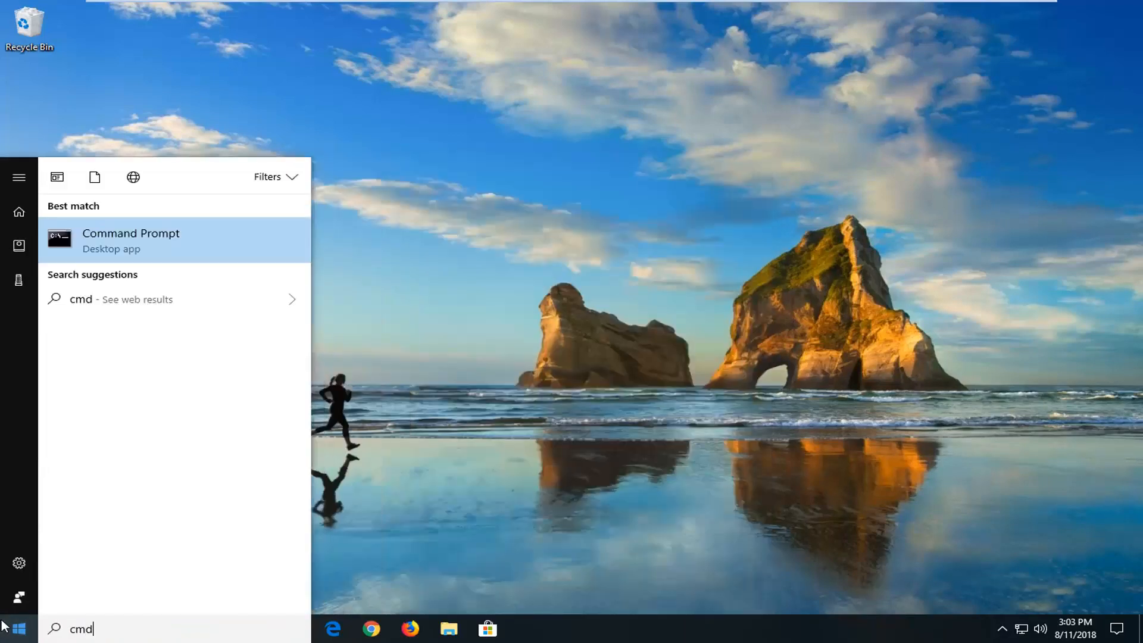
pyautogui.rightClick(102, 244)
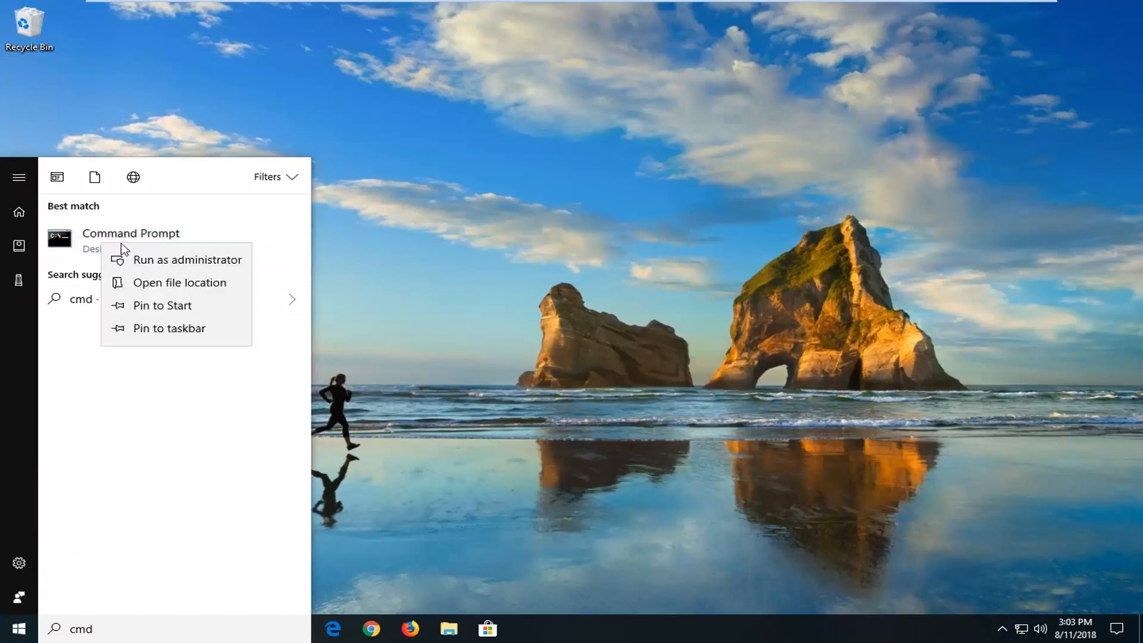
pyautogui.click(137, 260)
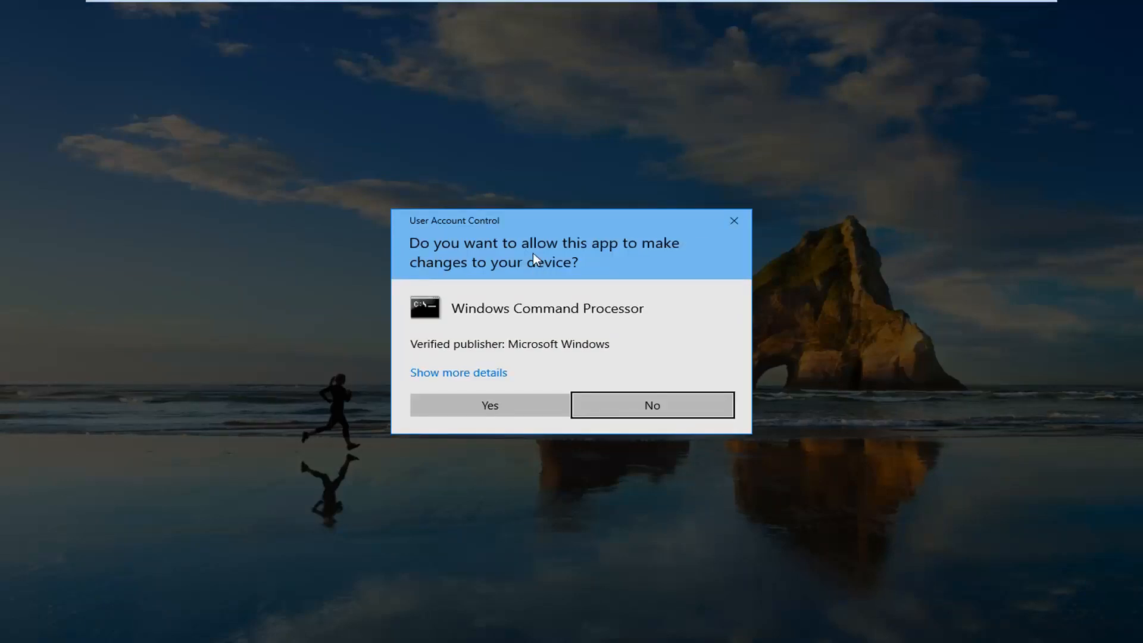
pyautogui.click(470, 410)
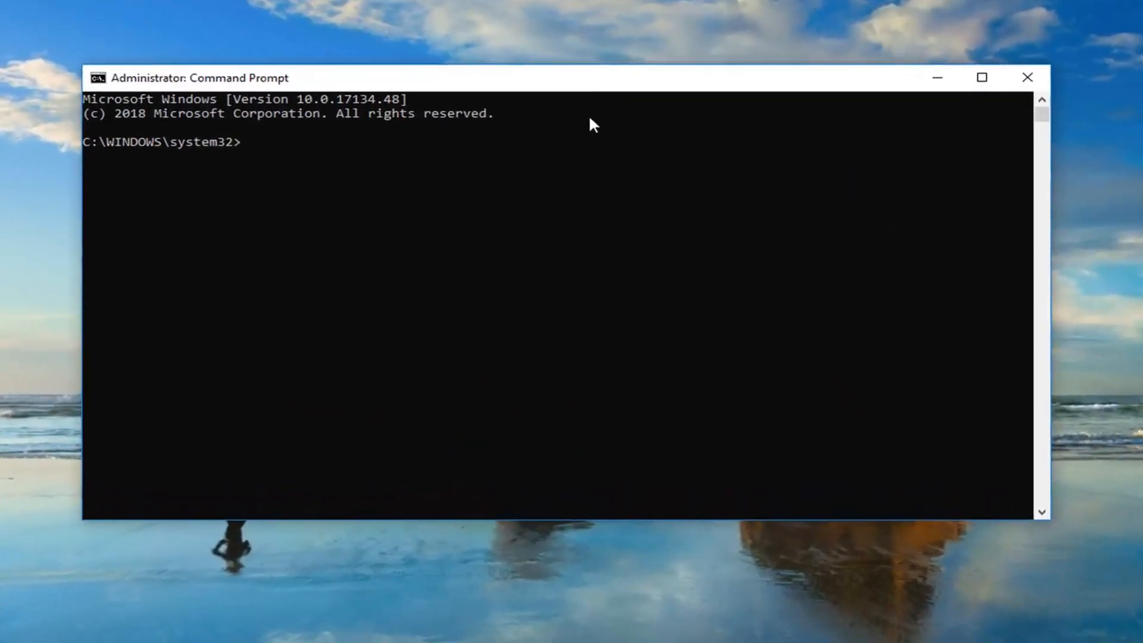
pyautogui.write('re')
pyautogui.write('gs')
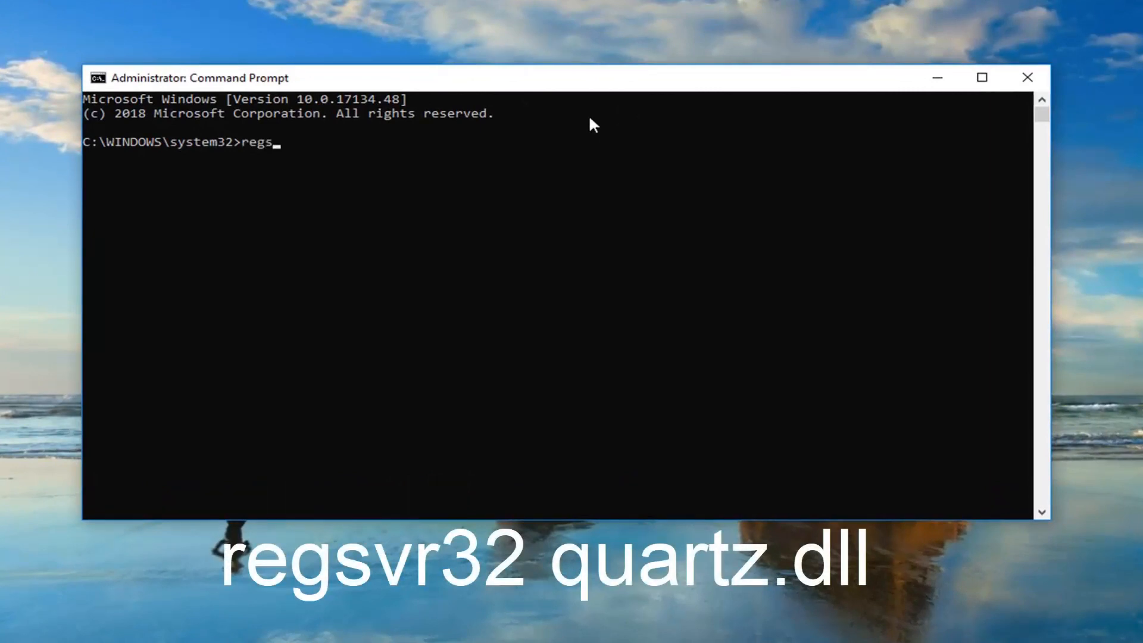
pyautogui.write('vr')
pyautogui.write('32')
pyautogui.write('qu')
pyautogui.write('artz')
pyautogui.write('.d')
pyautogui.write('ll')
# - Run regsvr32 quartz.dll to register the DLL
pyautogui.press('Return')
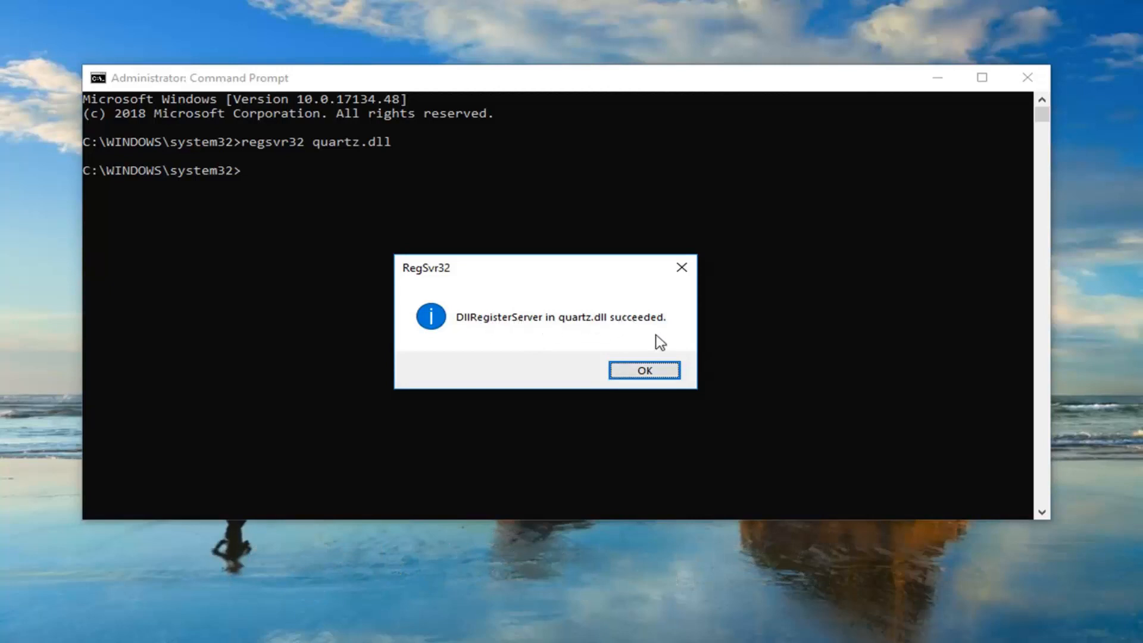
# - Confirm the RegSvr32 success dialog with OK
pyautogui.click(644, 372)
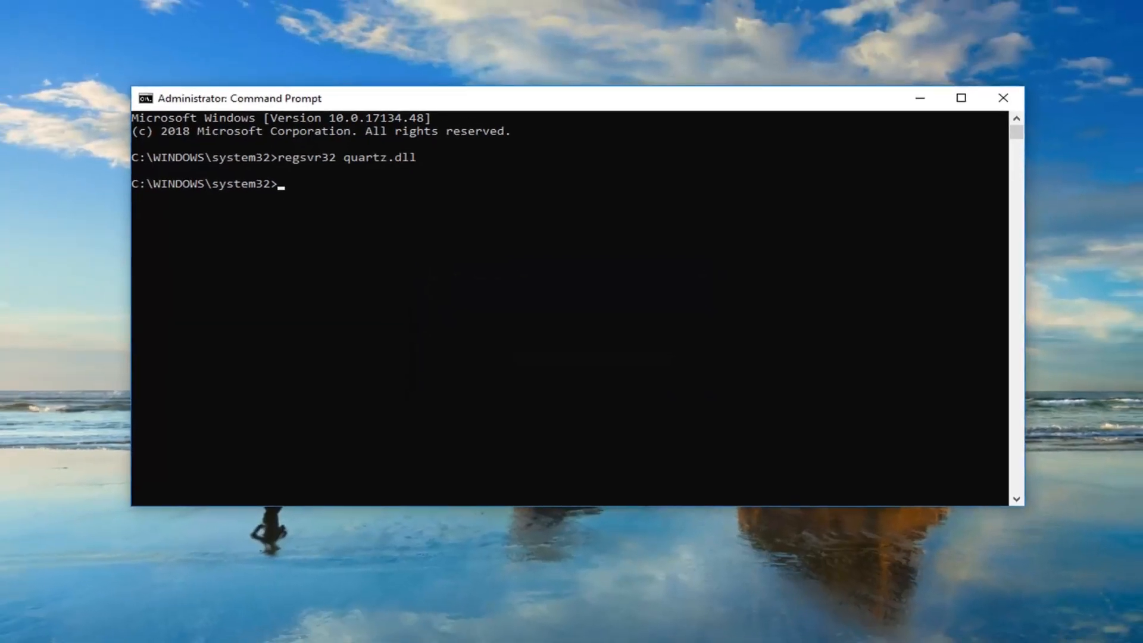